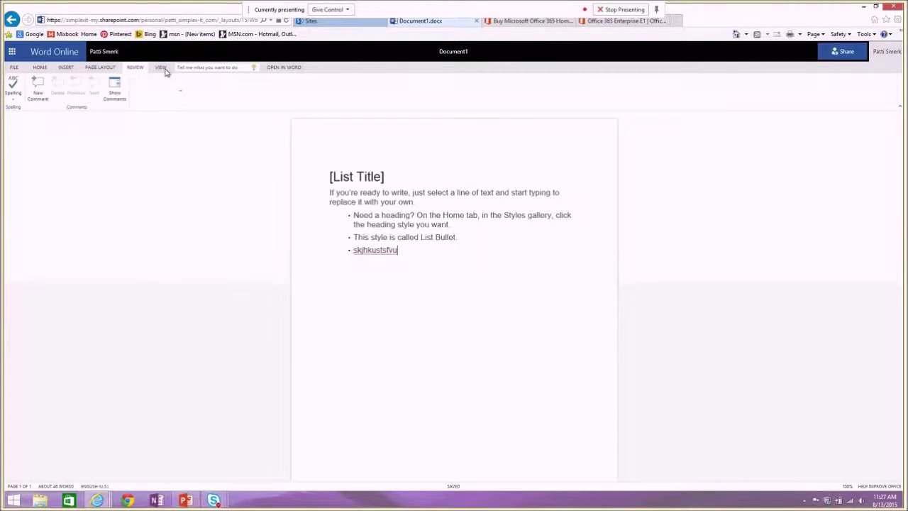
Step: Switch the list document to Reading View and briefly check the extra options menu
left_click(161, 68)
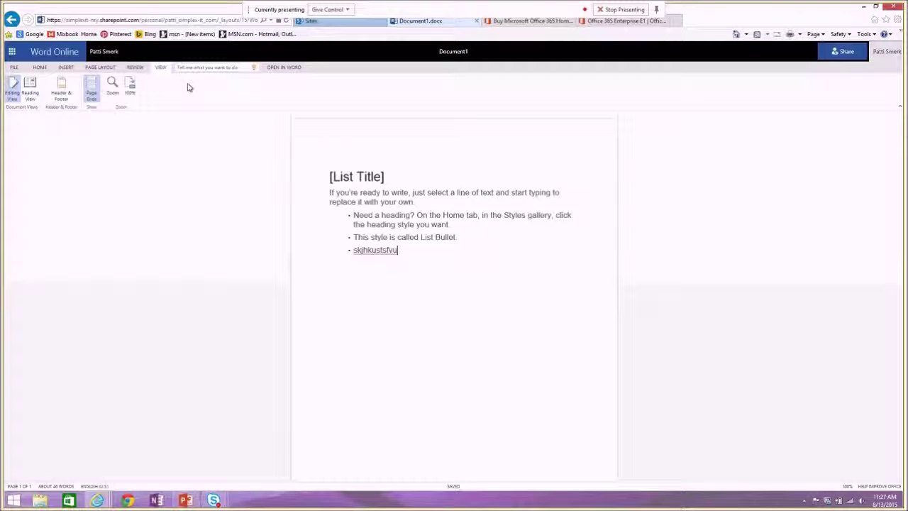
left_click(32, 90)
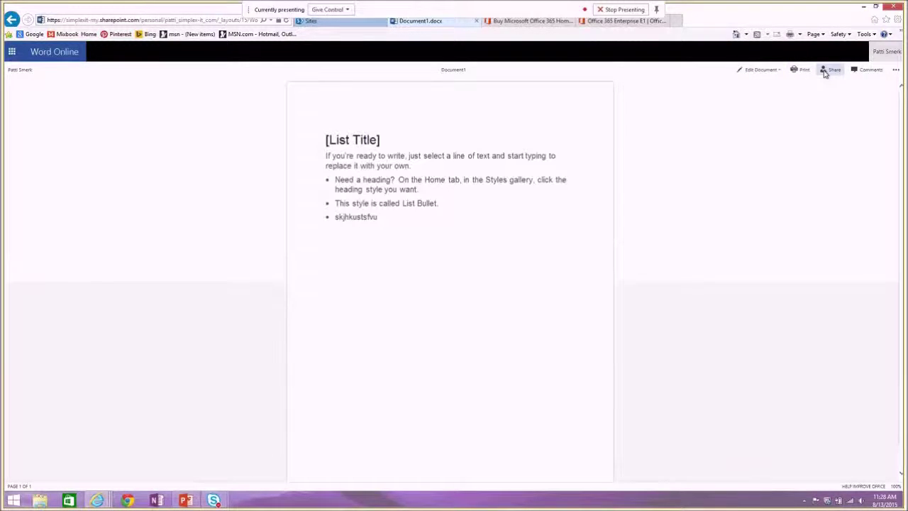
left_click(895, 70)
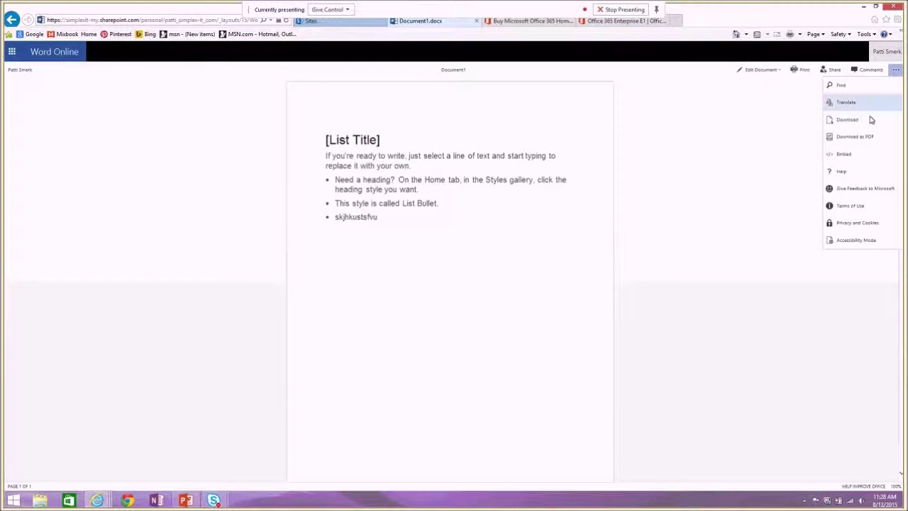
left_click(805, 206)
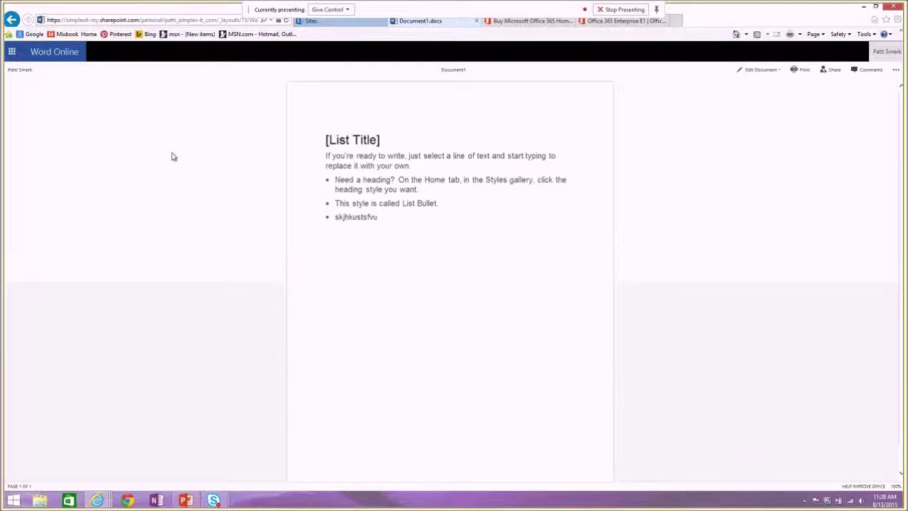
Step: Scroll the document down and back up, then bring up the Office 365 app launcher
scroll(189, 190, "down", 1)
scroll(189, 189, "up", 1)
left_click(12, 53)
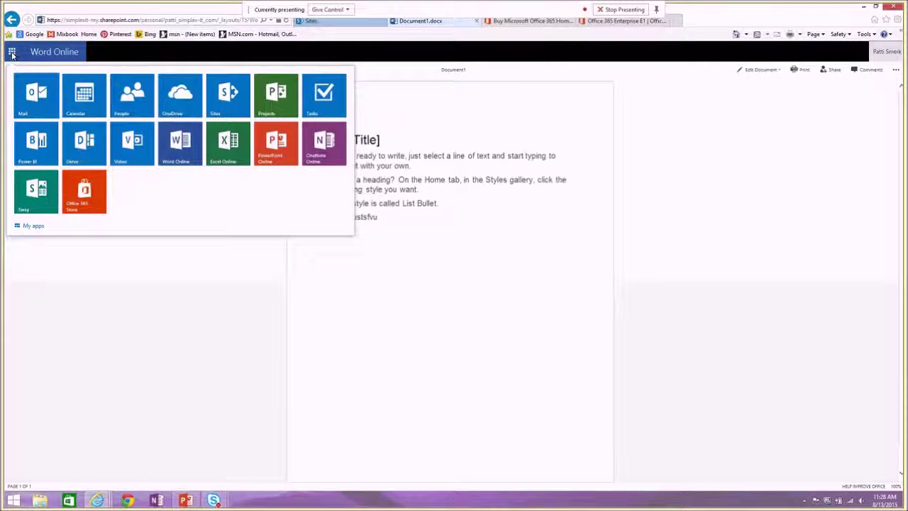
Step: Launch Excel Online and create Book1 from the Make a List template with Date, Item, Notes columns
left_click(226, 145)
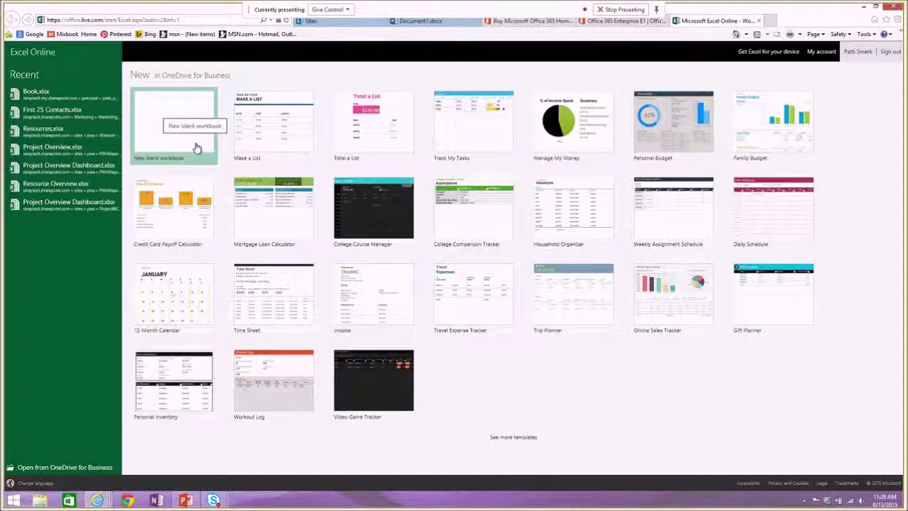
left_click(282, 128)
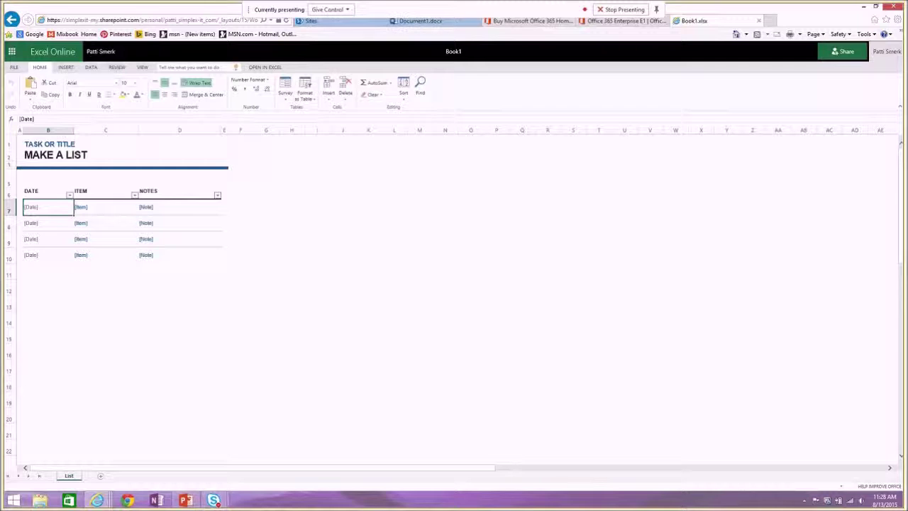
Step: Insert a column chart of the list data on the List sheet
left_click(64, 69)
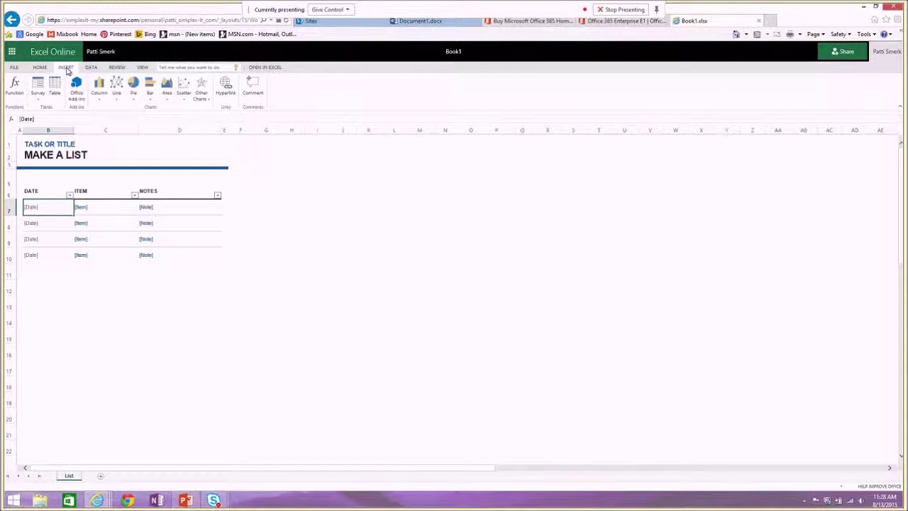
left_click(97, 102)
left_click(125, 128)
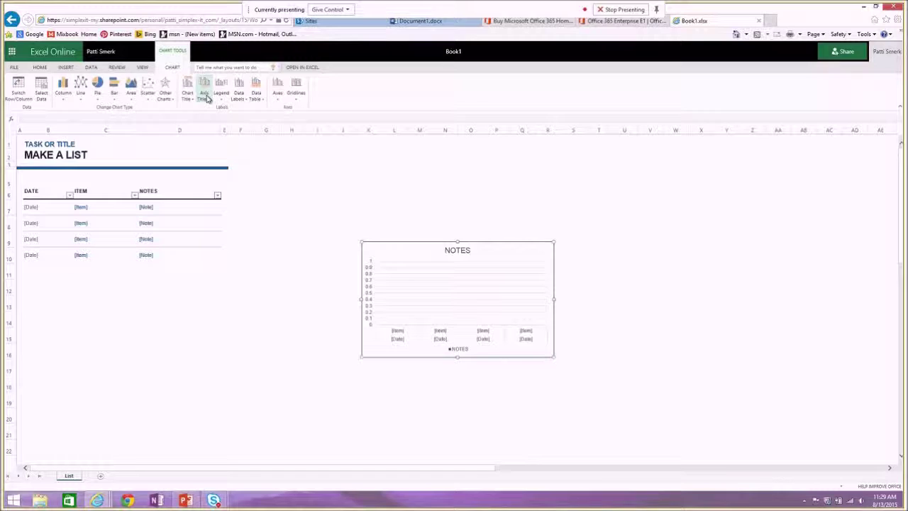
Step: Browse the VIEW, REVIEW and INSERT ribbons, deselect the chart via cell I10, and open the app launcher
left_click(142, 67)
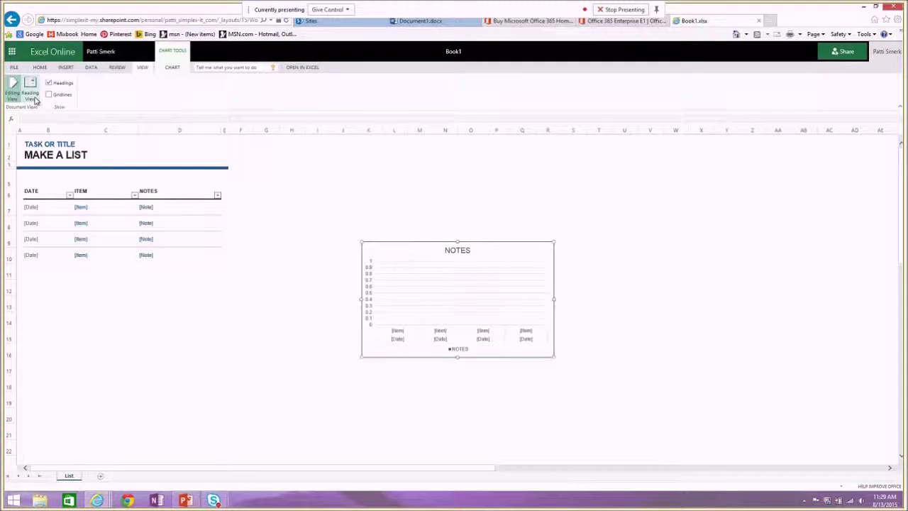
left_click(117, 67)
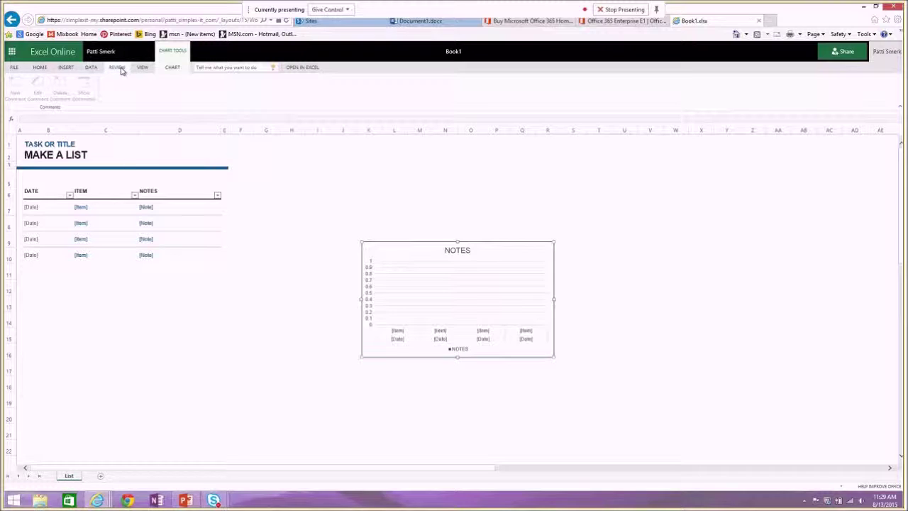
left_click(313, 257)
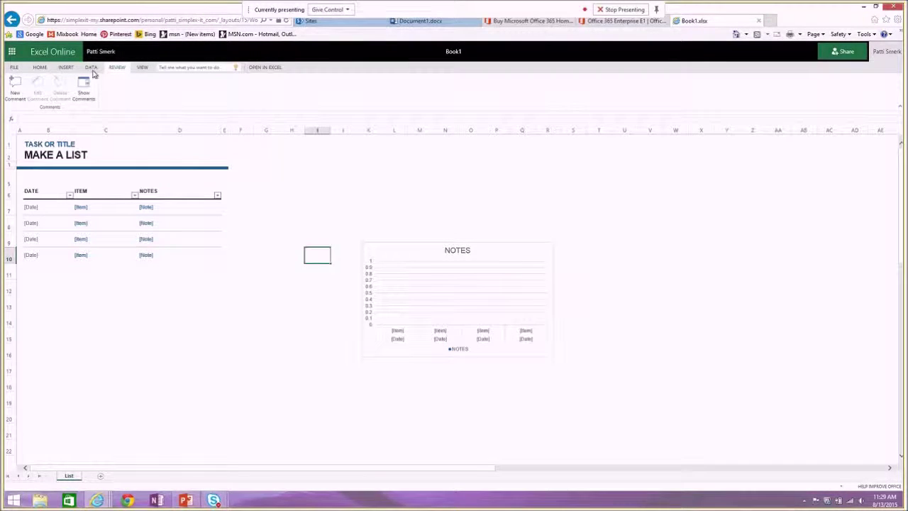
left_click(71, 68)
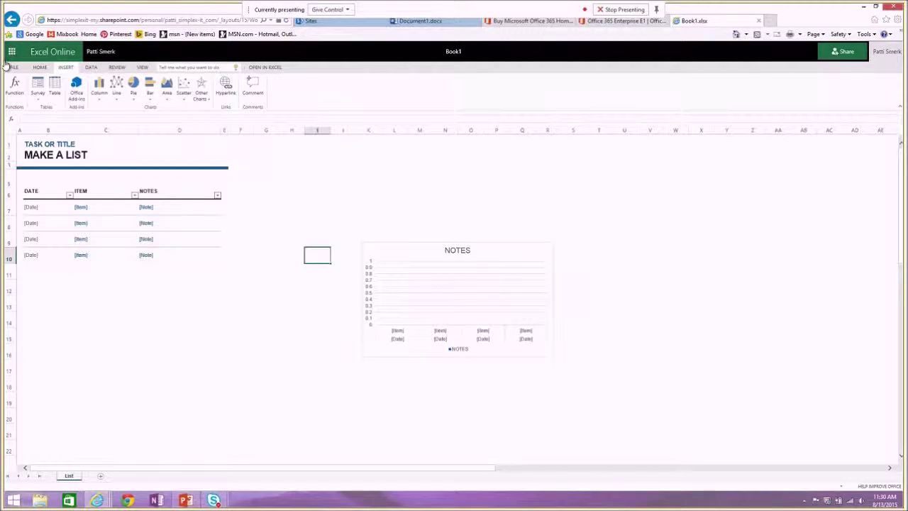
left_click(12, 52)
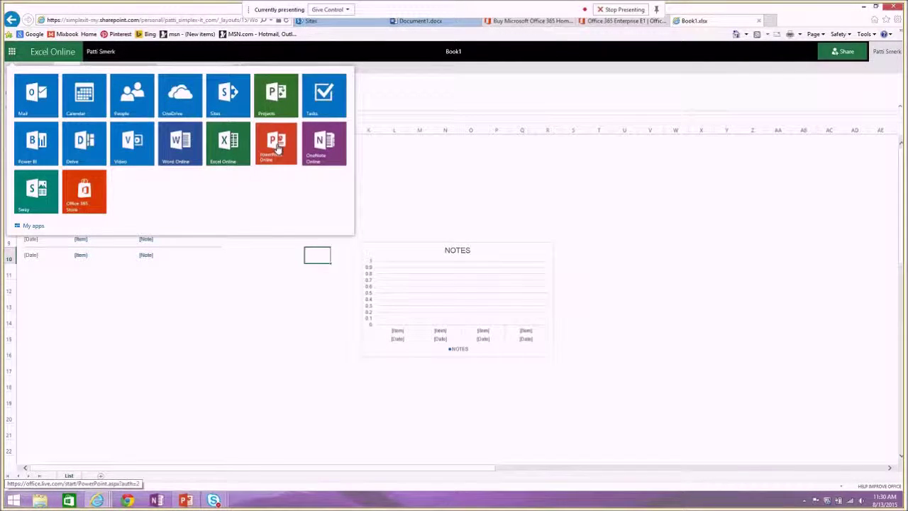
Step: Launch PowerPoint Online and create Presentation1 from the Ion theme
left_click(277, 147)
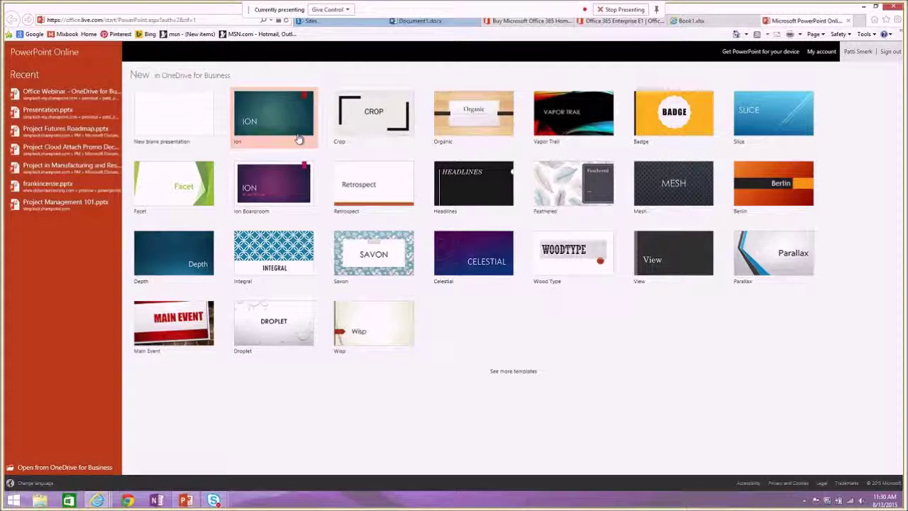
left_click(299, 138)
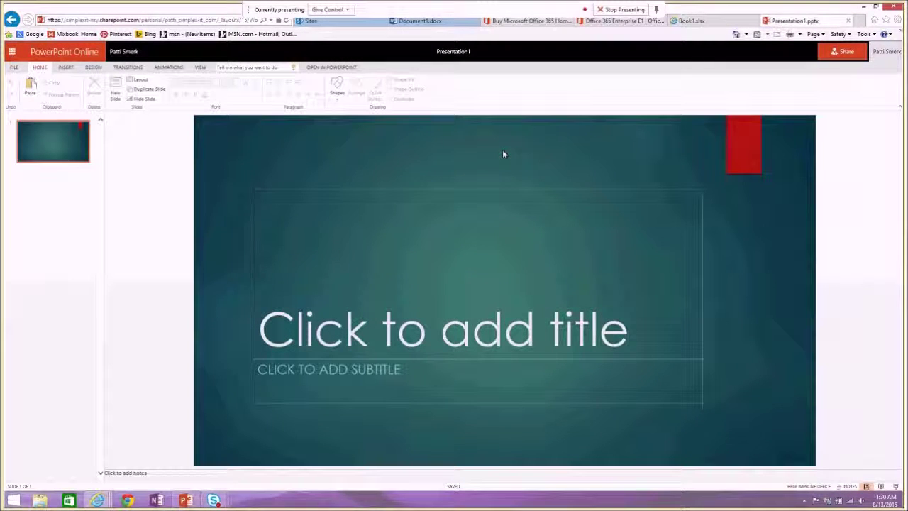
Step: Leave the title placeholder empty and show the INSERT ribbon options
left_click(445, 333)
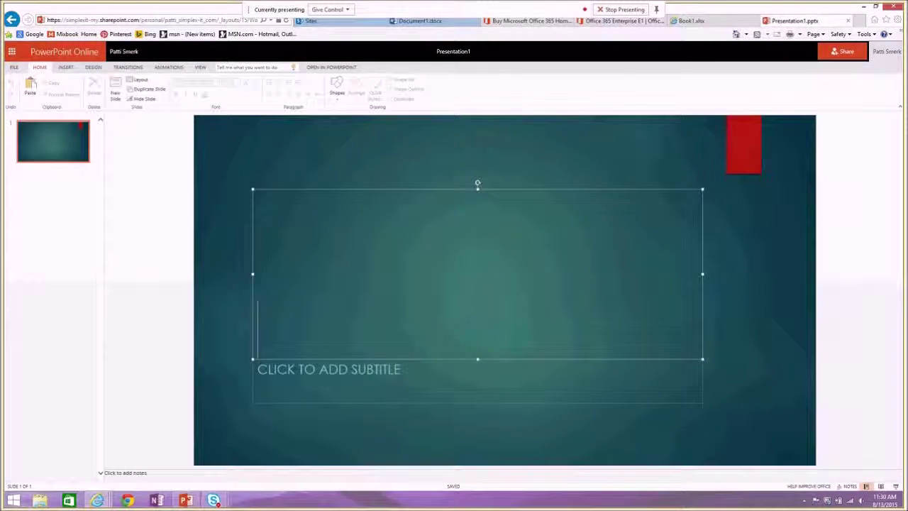
left_click(408, 143)
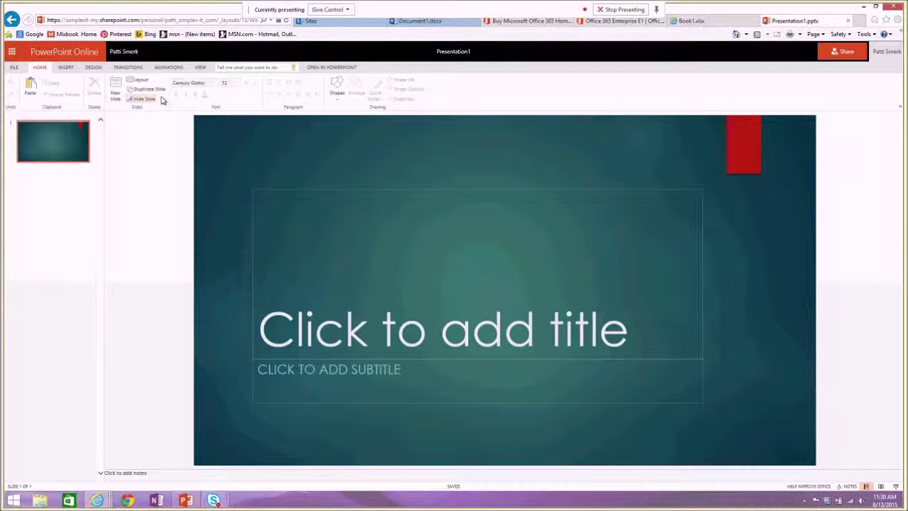
left_click(66, 69)
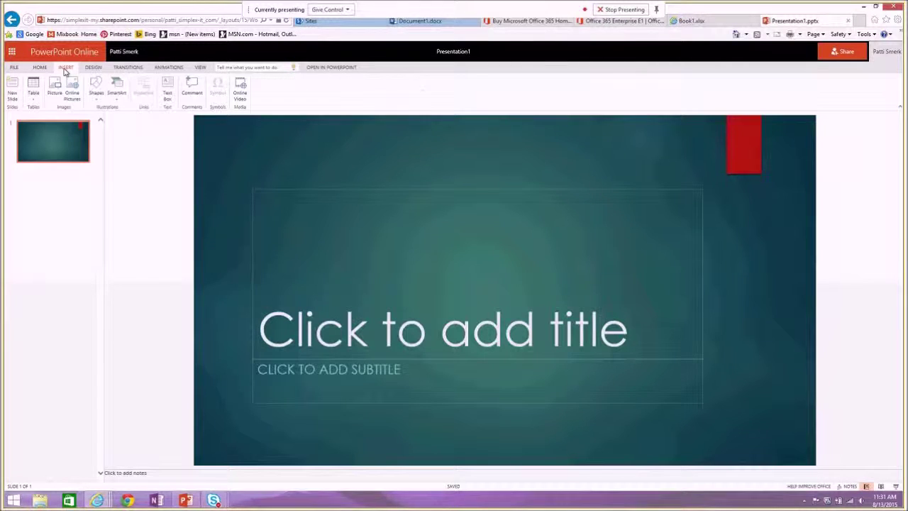
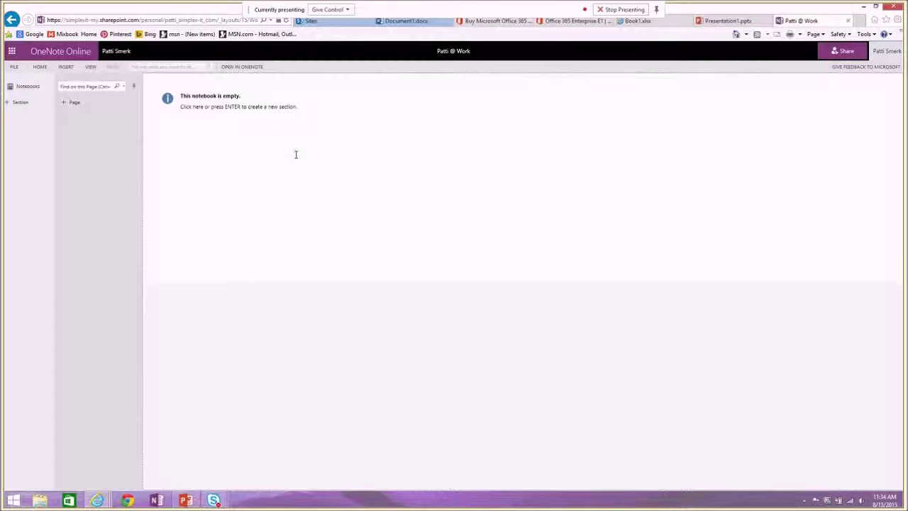
Step: Create a new notebook section named Test
left_click(256, 110)
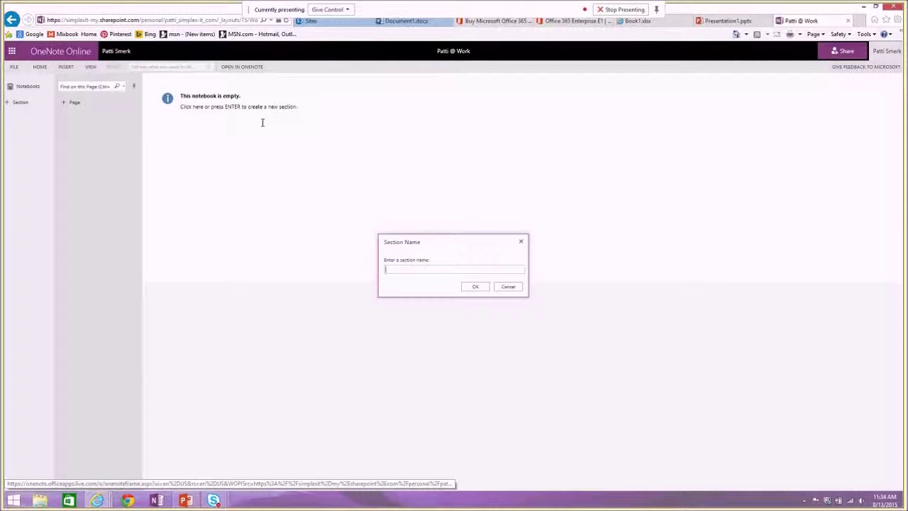
type("Test")
key("Return")
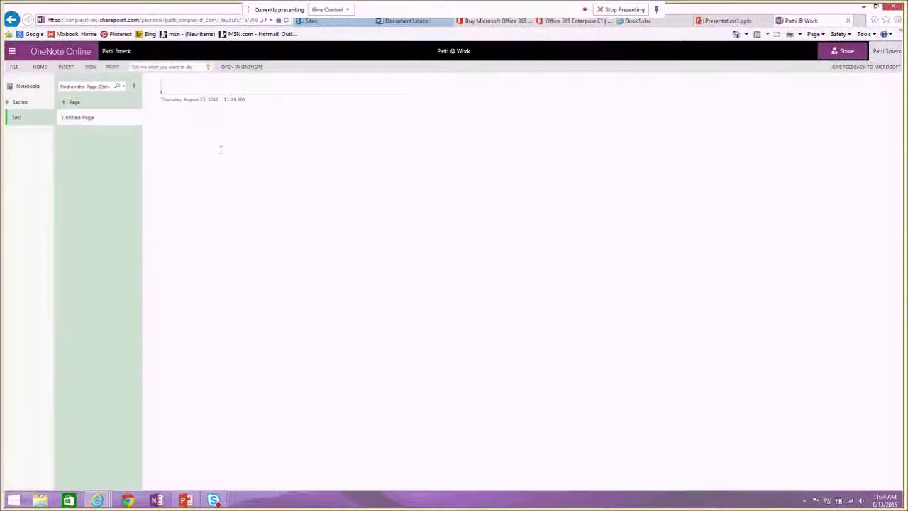
Step: Title the page Notes and add four short lines of sample text
type("Notes")
type("asdf")
key("Return")
type("sdfsdf")
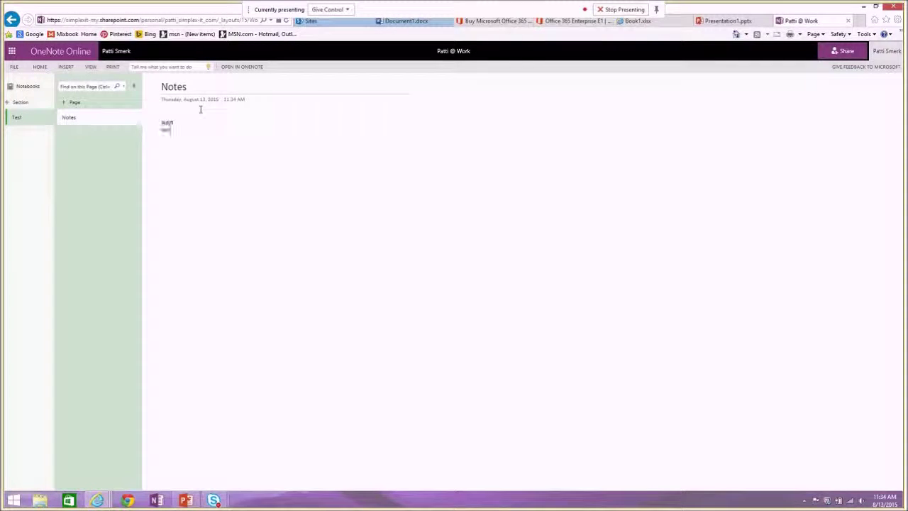
key("Return")
type("skdhfs")
key("Return")
type("sdhfl")
key("Return")
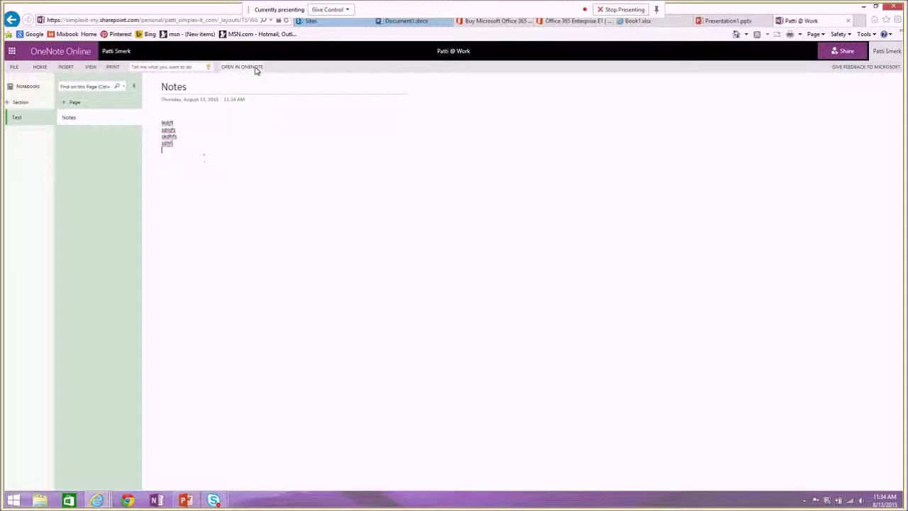
Step: Look through the File, HOME, INSERT and VIEW ribbon tabs for the Notes page
left_click(15, 67)
left_click(18, 65)
left_click(40, 70)
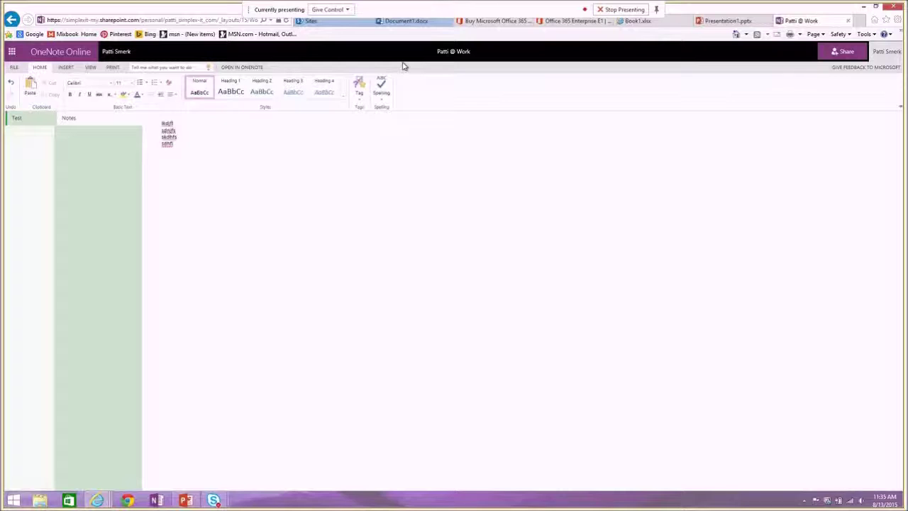
left_click(66, 68)
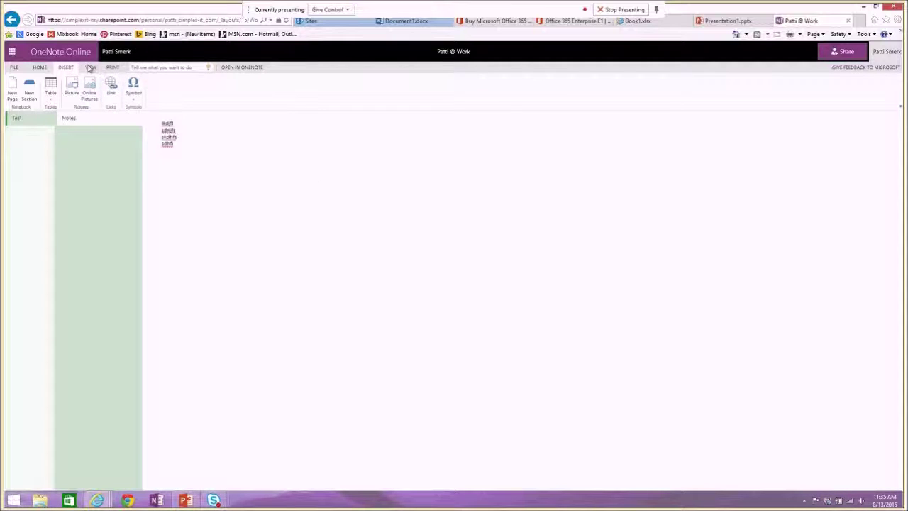
left_click(90, 68)
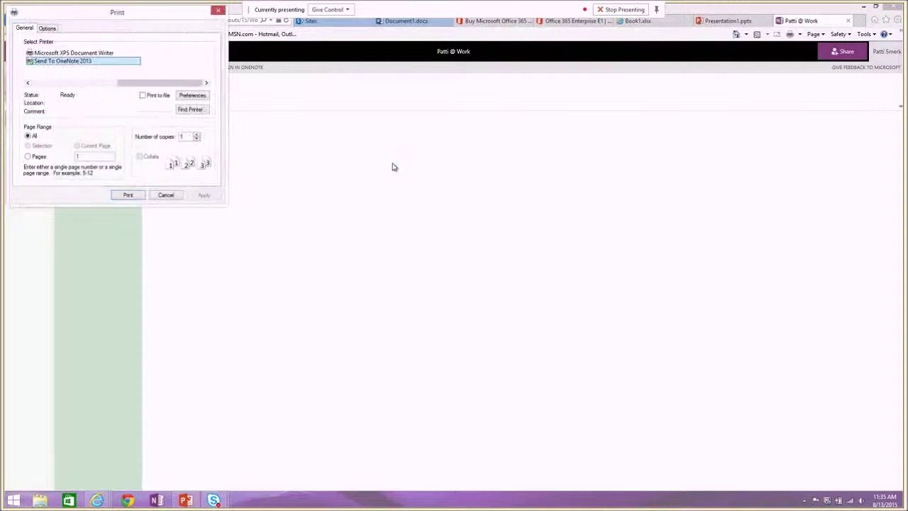
Step: Cancel printing the page and bring up the list of Office 365 apps
left_click(175, 195)
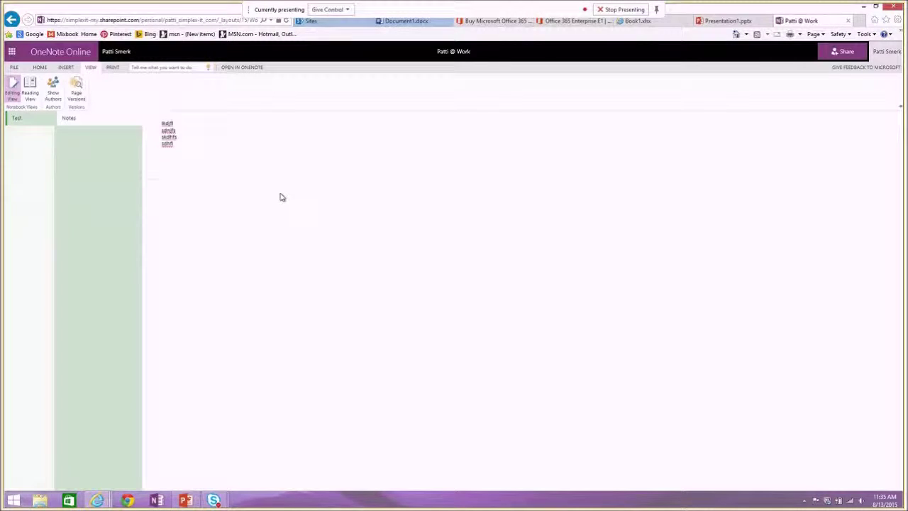
left_click(11, 54)
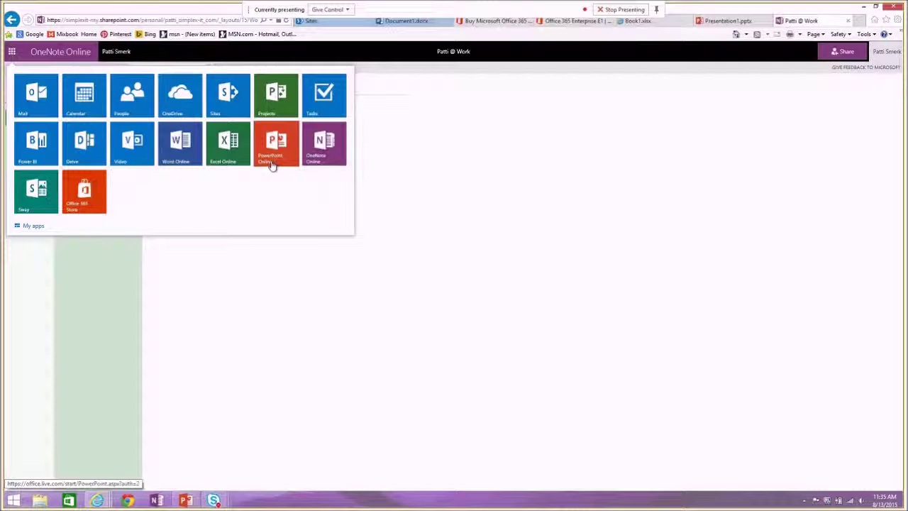
Step: Open Project Web App and show the Project Center's list of all projects
left_click(289, 99)
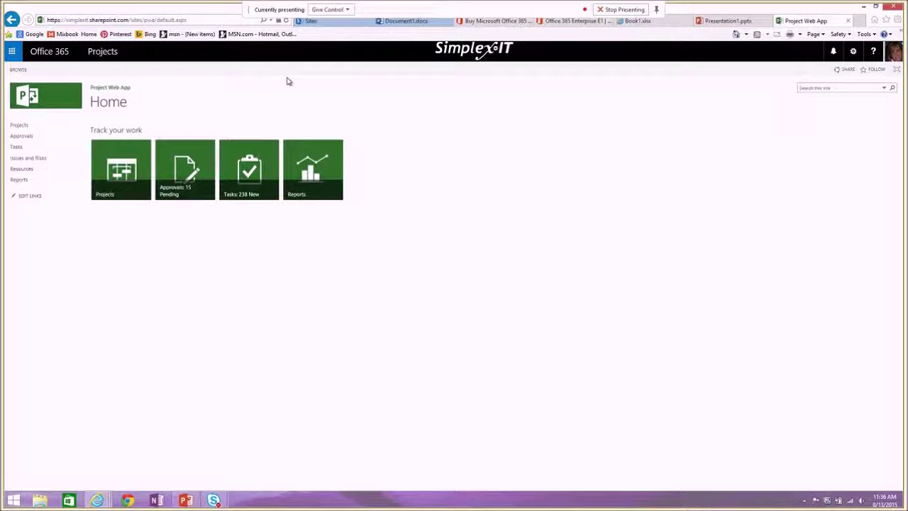
left_click(16, 125)
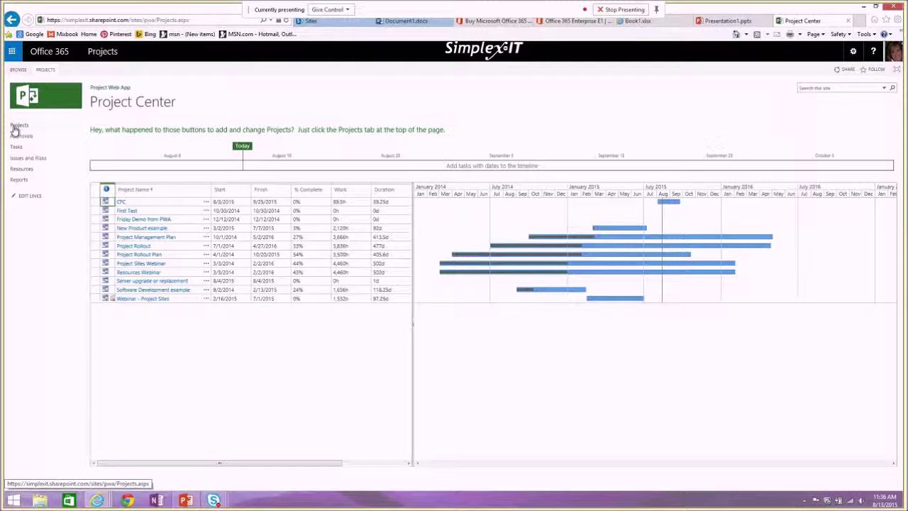
left_click(124, 215)
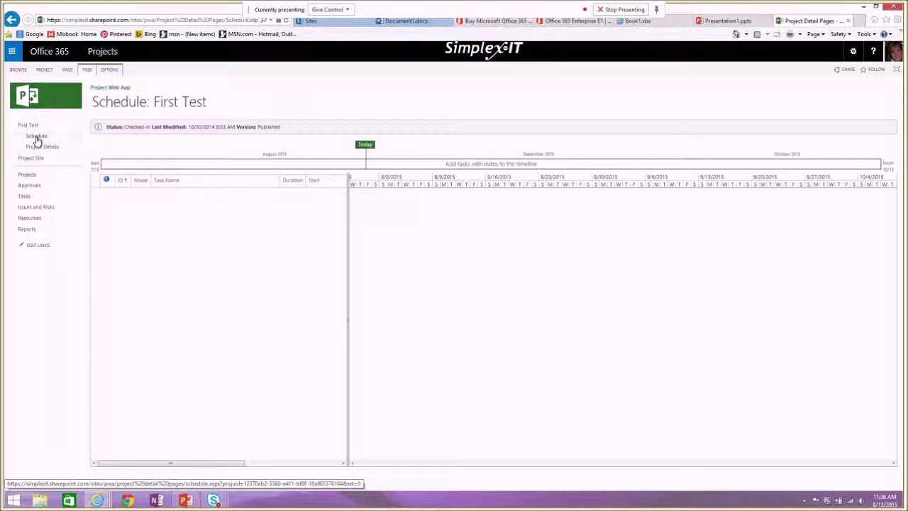
left_click(28, 176)
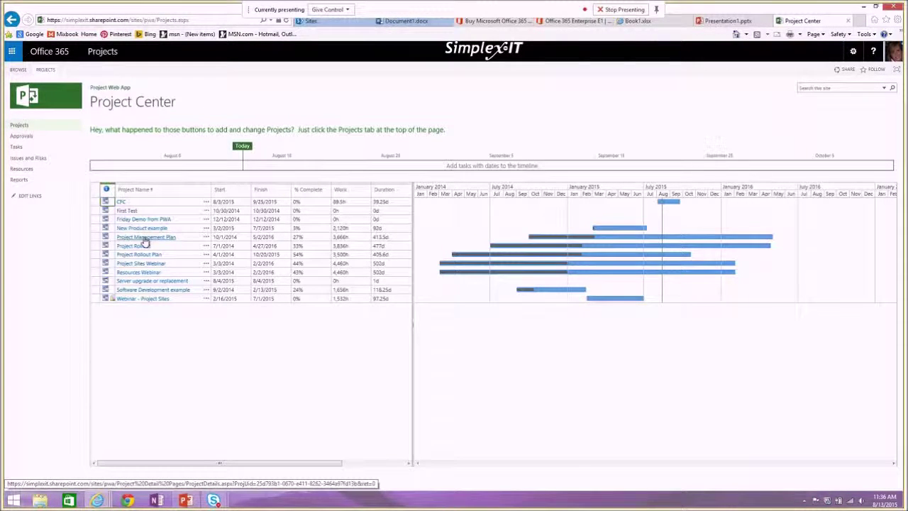
Step: Open the Project Management Plan project and view its Schedule page
left_click(146, 240)
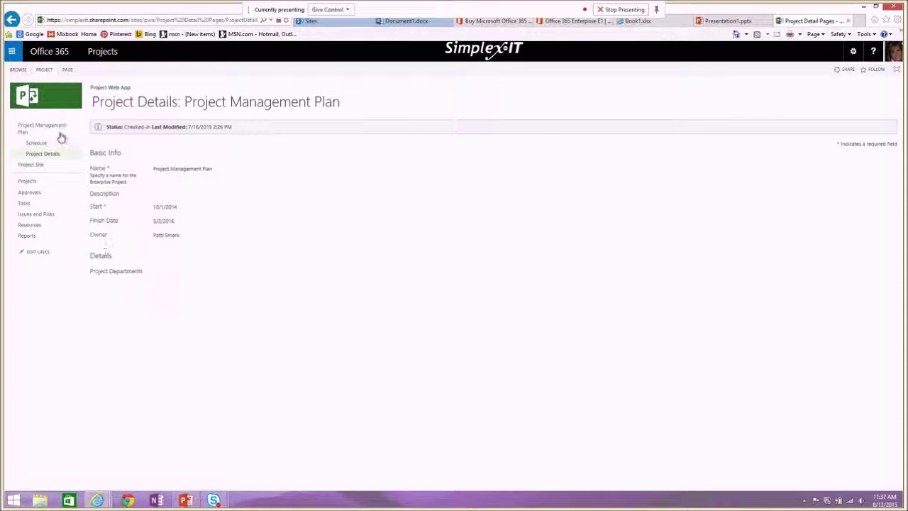
left_click(36, 143)
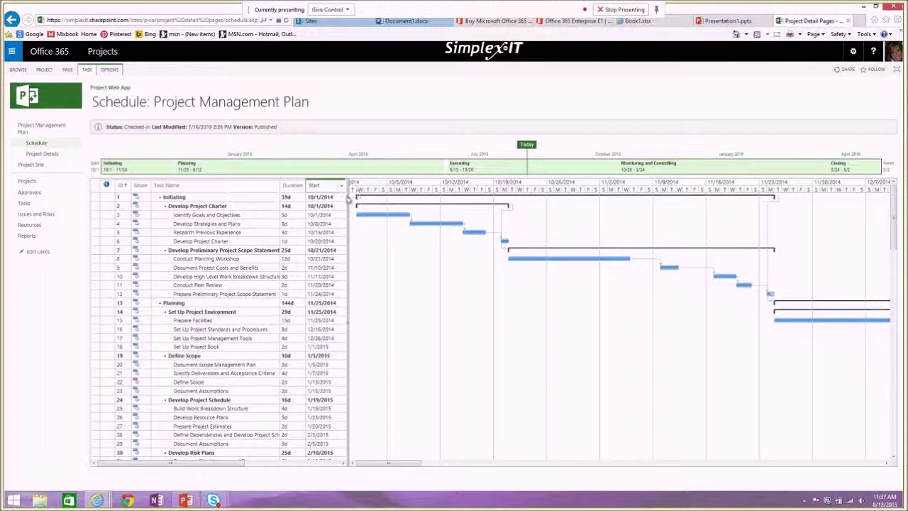
Step: Widen the schedule's task grid to reveal the Finish column
left_click_drag(347, 212, 396, 211)
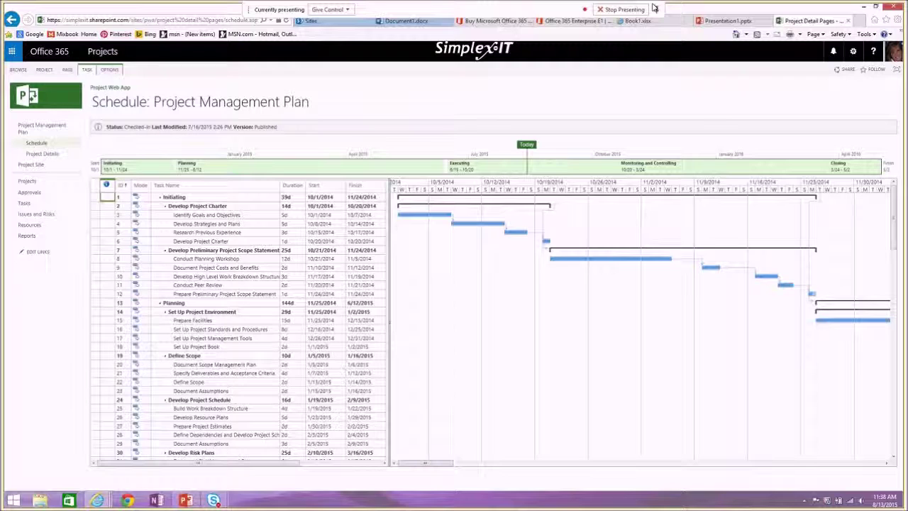
Step: Stop presenting and maximize the admin center browser window
left_click(624, 9)
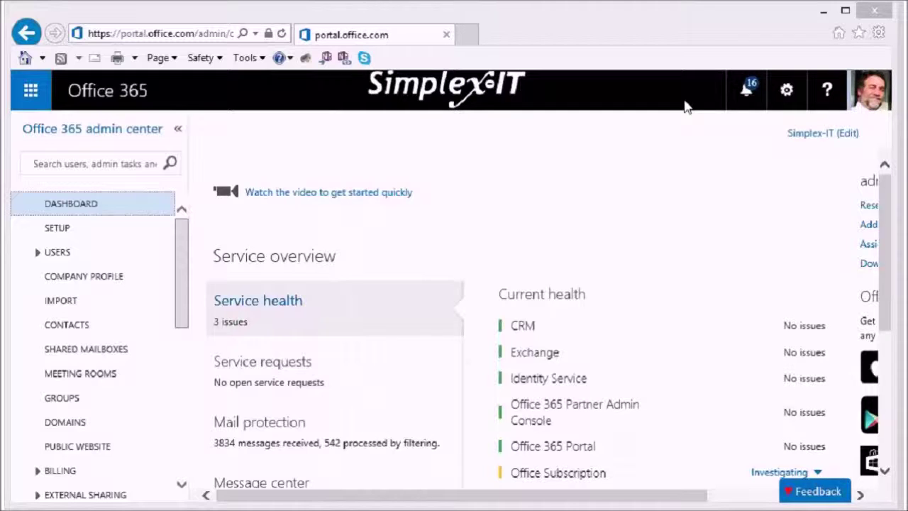
left_click(842, 16)
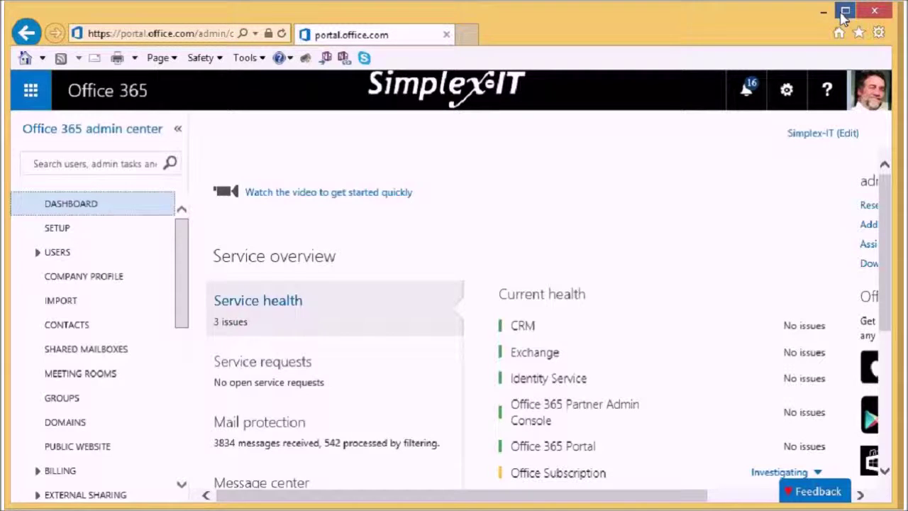
left_click(844, 12)
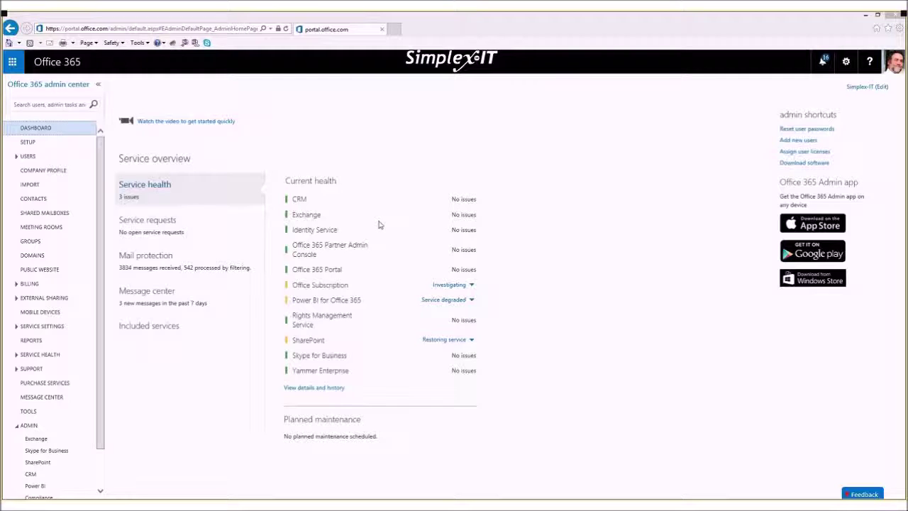
Step: Expand USERS, open Active Users, and select the in-cloud admin account to see its details
left_click(28, 156)
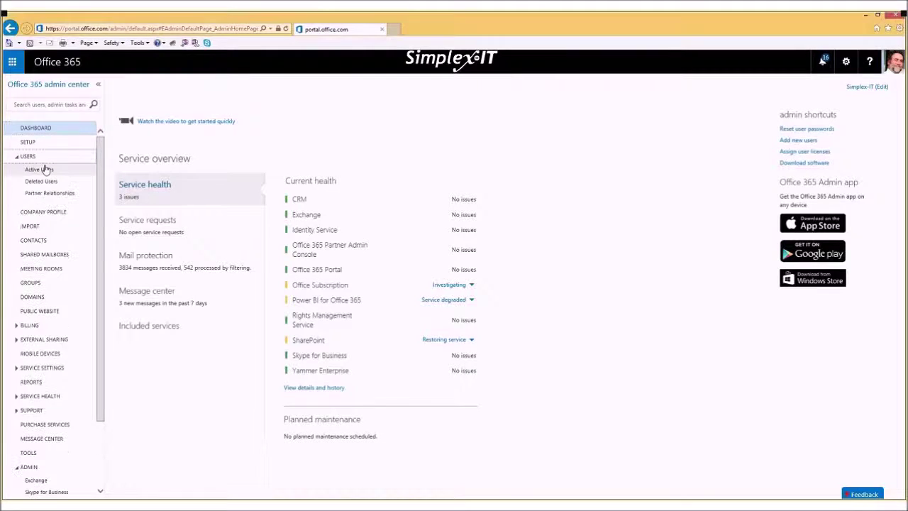
left_click(44, 168)
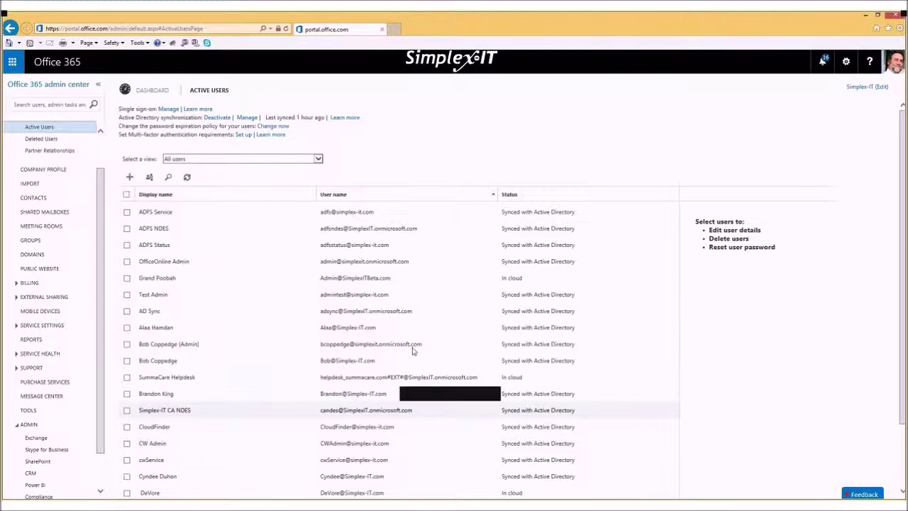
left_click(177, 282)
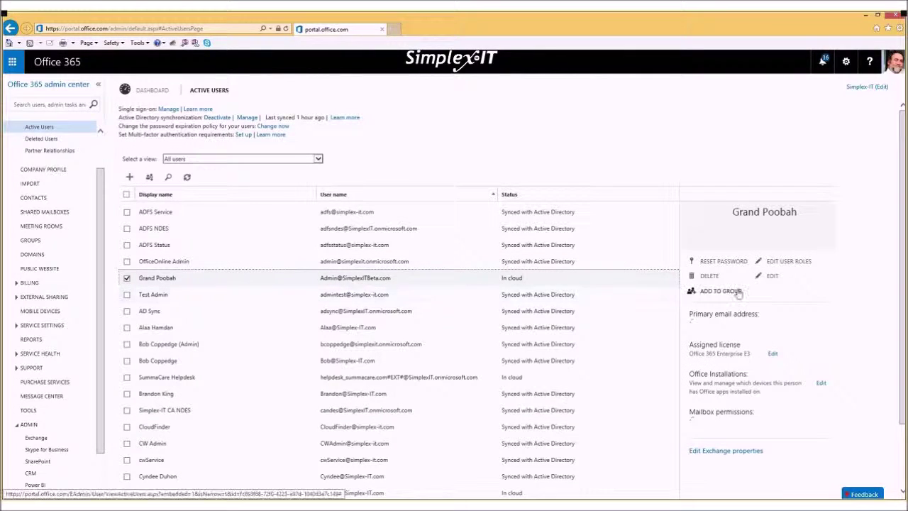
Step: Edit the selected user and review its Roles, Settings and Licenses sections
left_click(772, 277)
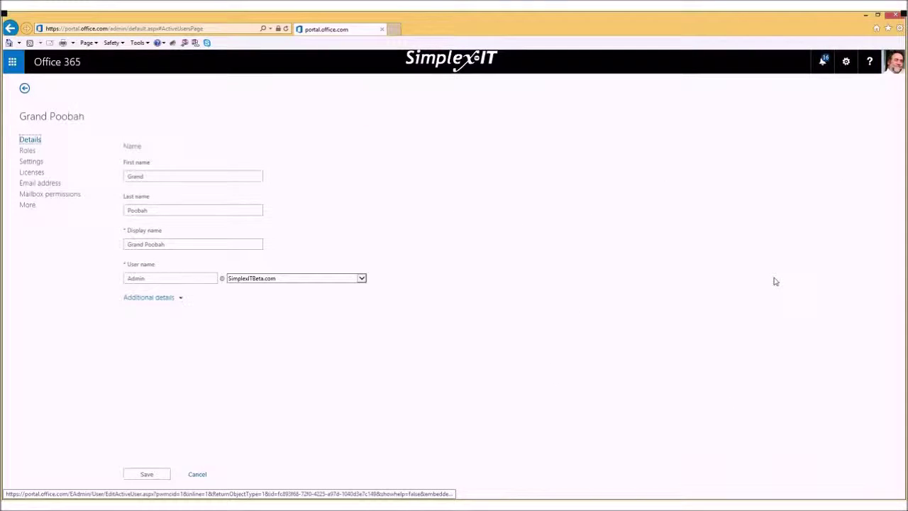
left_click(27, 151)
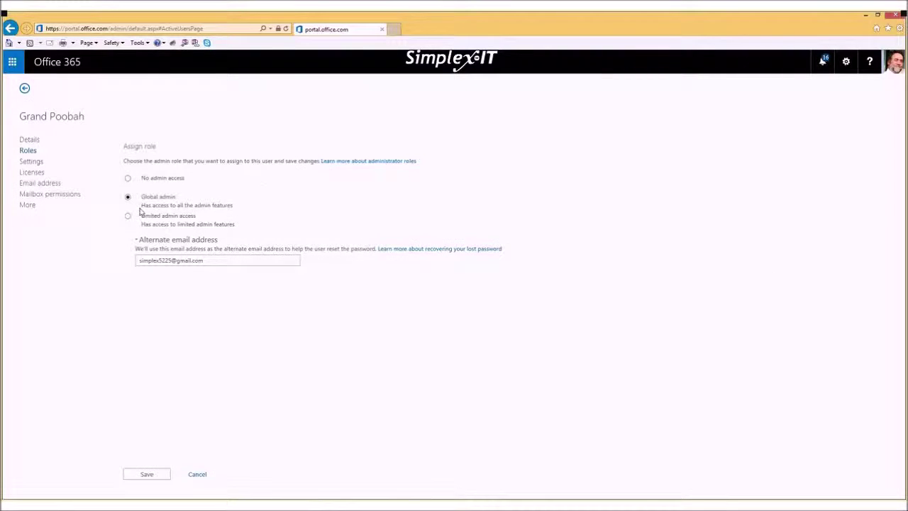
left_click(39, 165)
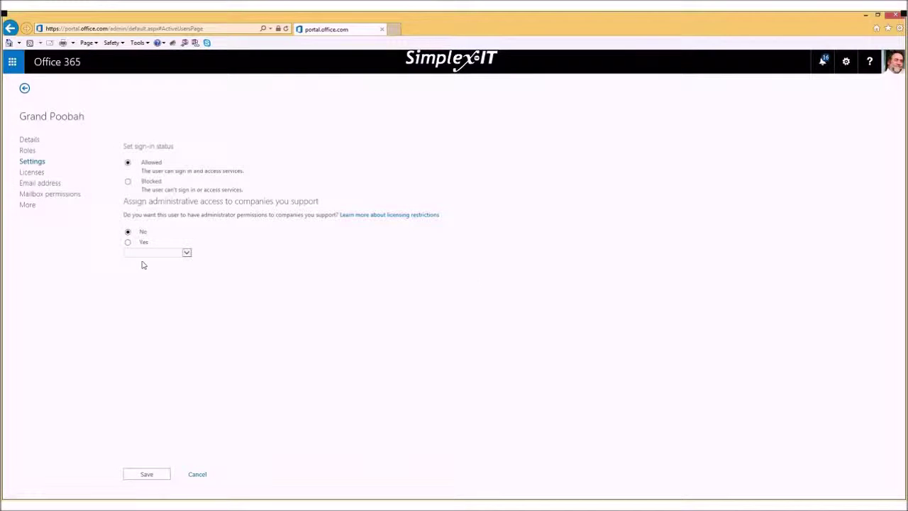
left_click(35, 175)
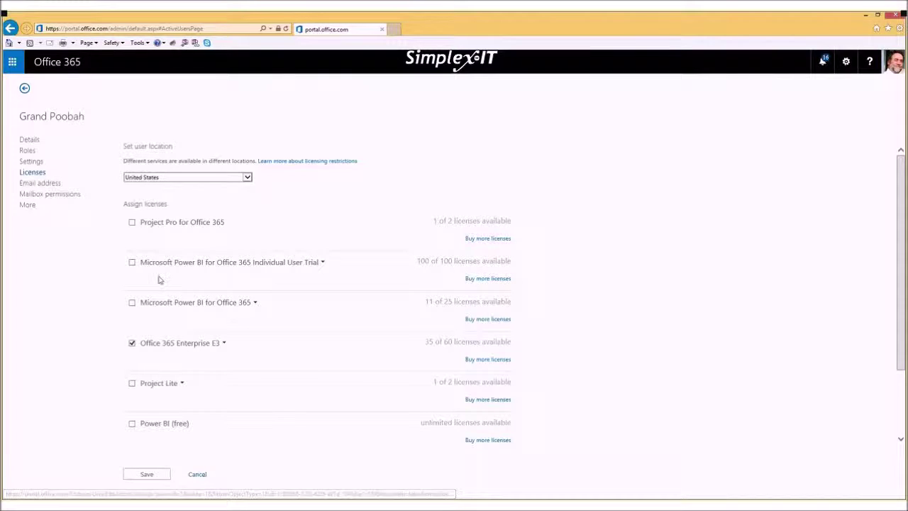
Step: Review the user's Mailbox permissions and Email address, then cancel out of the editor
left_click(51, 198)
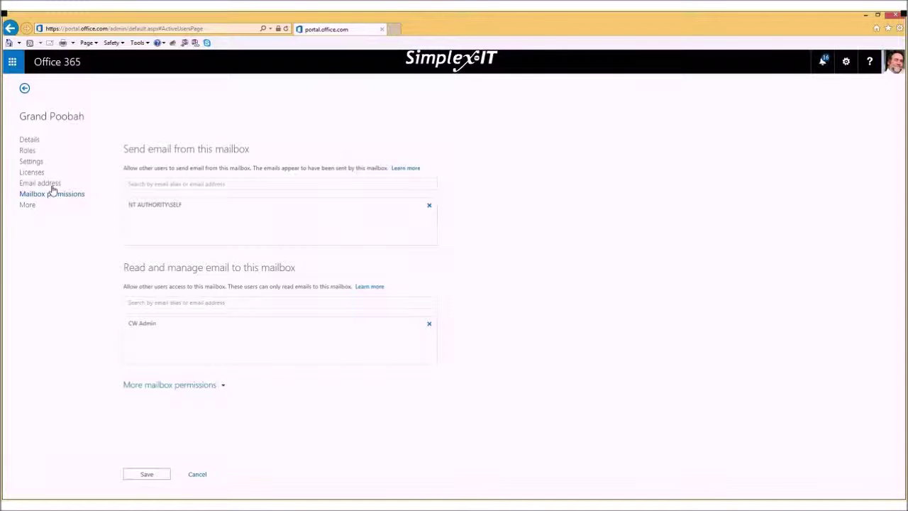
left_click(41, 185)
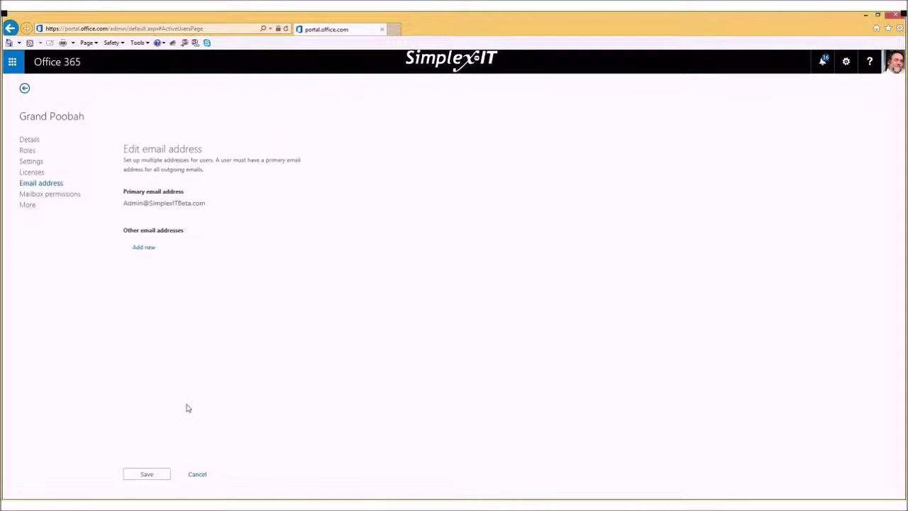
left_click(198, 472)
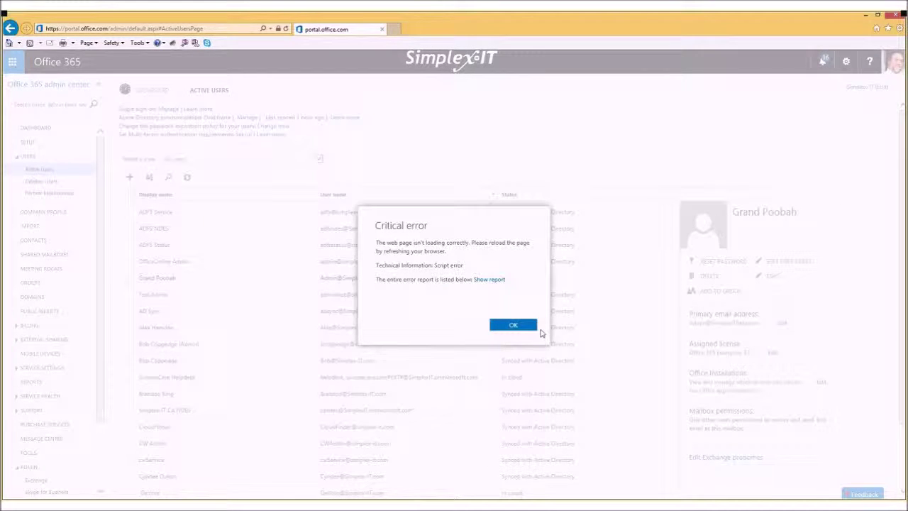
Step: Dismiss the critical script error to return to the Active Users list with the admin's details
left_click(533, 327)
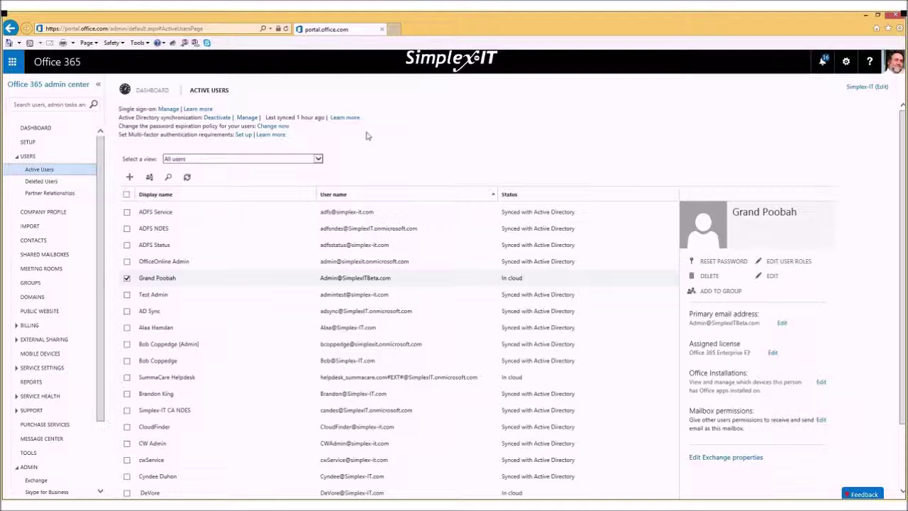
Step: Bring up the Office 365 app launcher and choose the link to the full My apps page
left_click(10, 64)
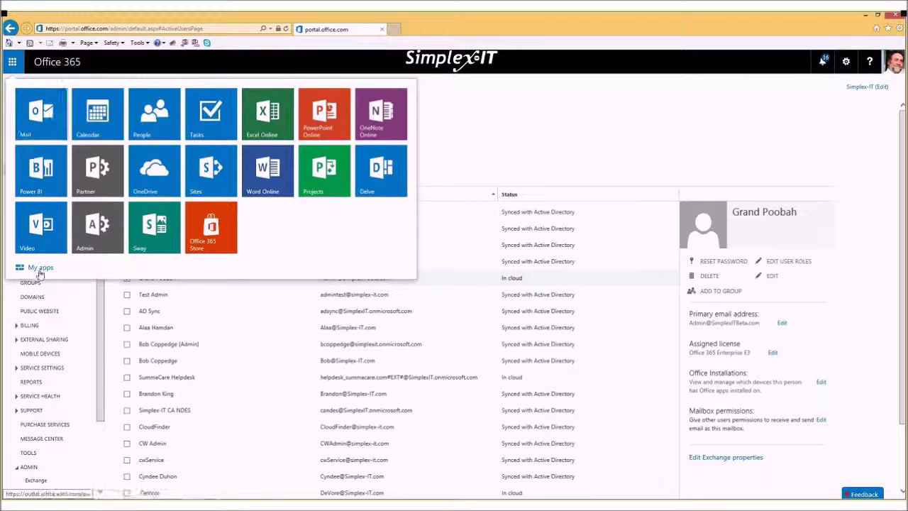
left_click(40, 268)
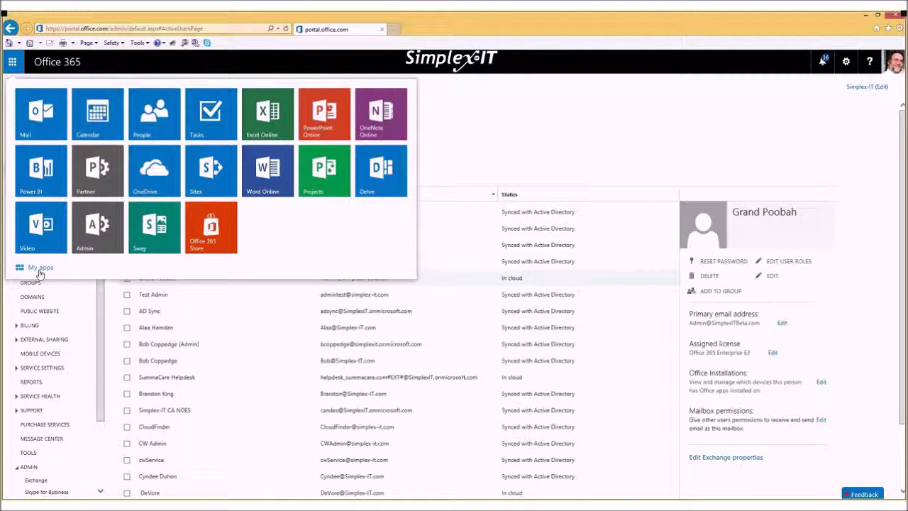
Step: Show the full My apps page and launch the FedEx US app tile
left_click(47, 269)
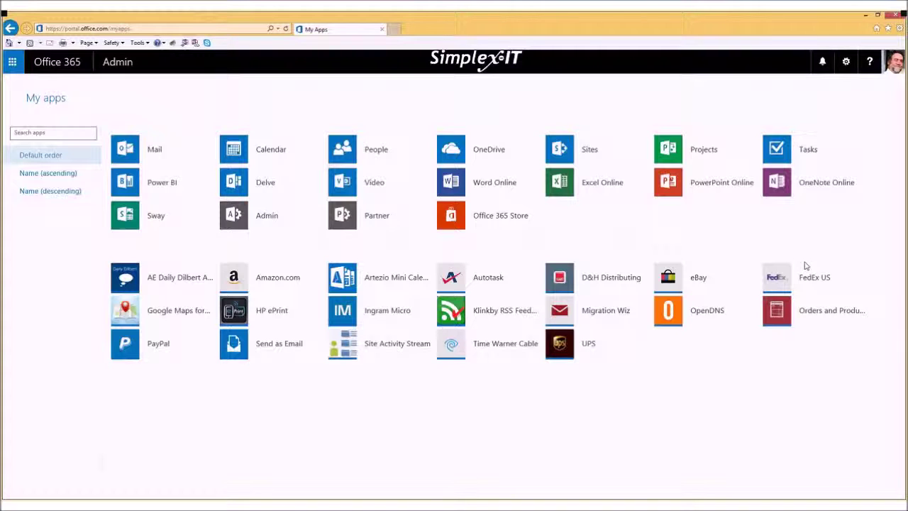
left_click(805, 265)
Step: Go to the admin center from the app launcher and open Users > Active Users
left_click(12, 62)
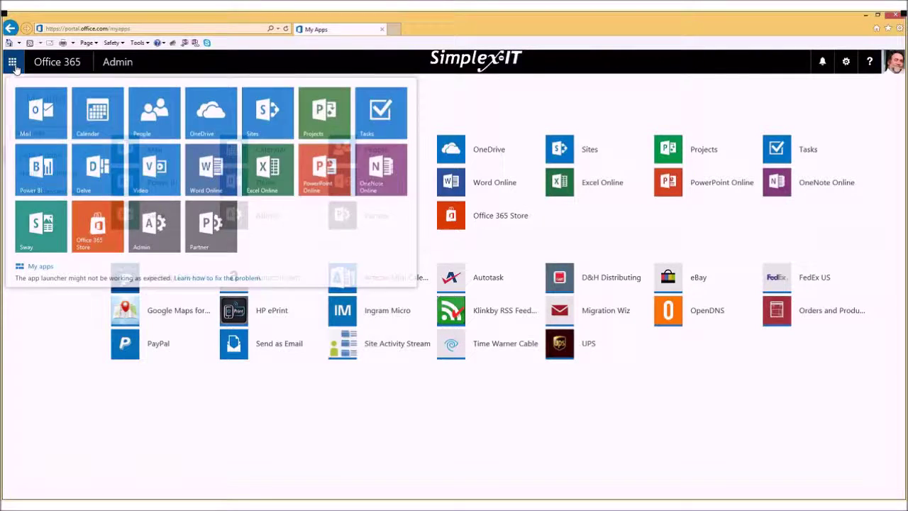
left_click(156, 234)
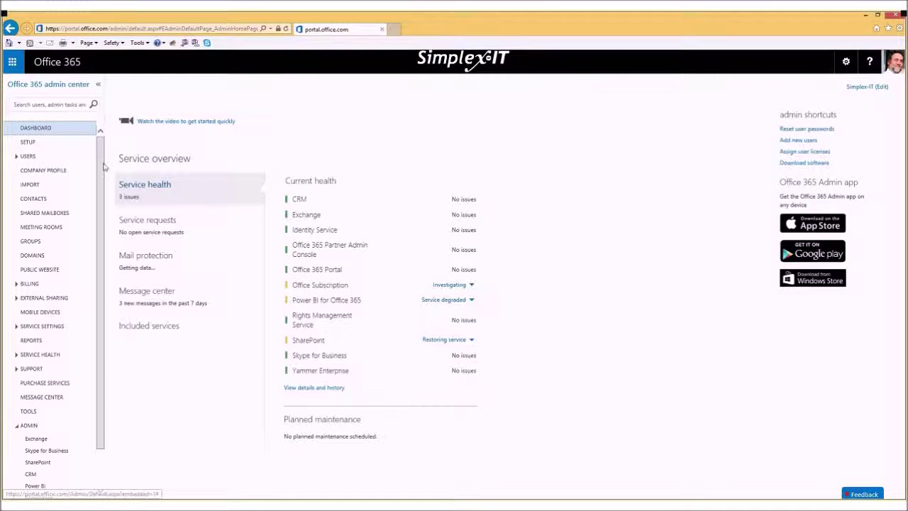
left_click(46, 157)
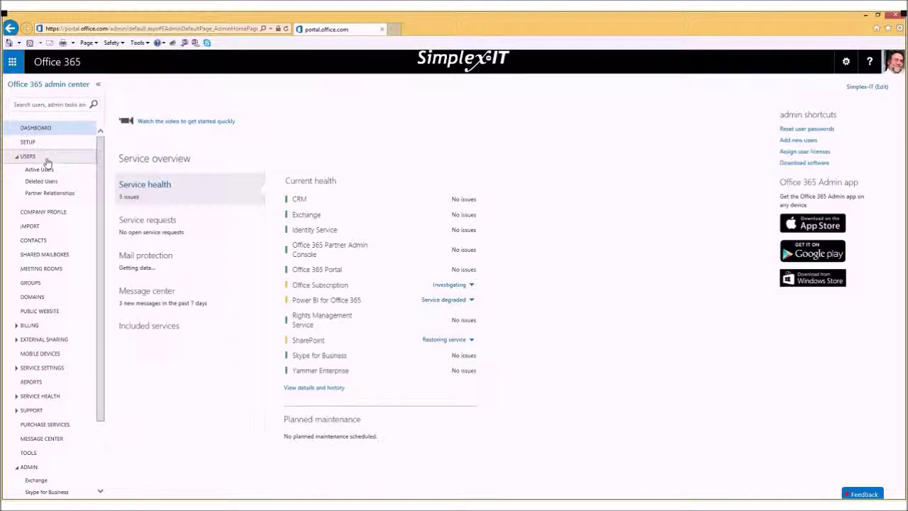
left_click(41, 169)
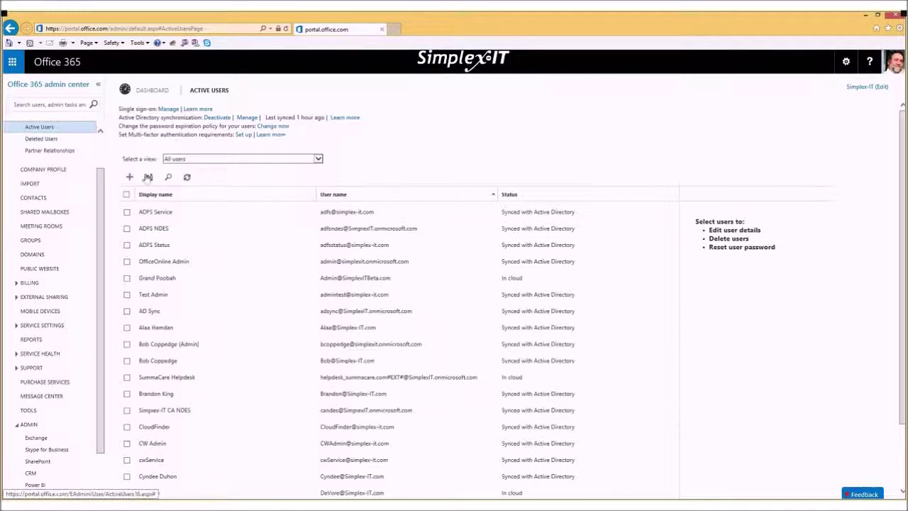
Step: Start a new user account with the add-user button on the Active Users page
left_click(132, 177)
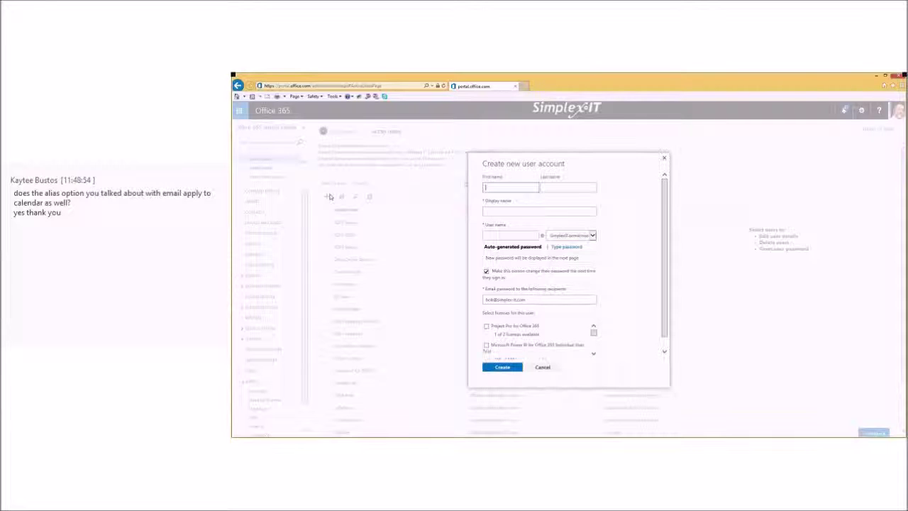
Step: Cancel the new user form and go to Office 365 settings from the gear menu
left_click(543, 366)
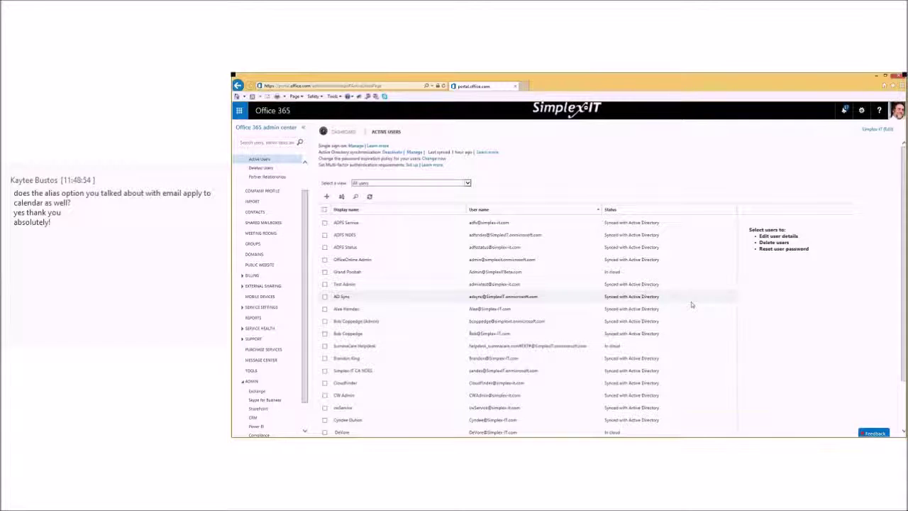
left_click(862, 110)
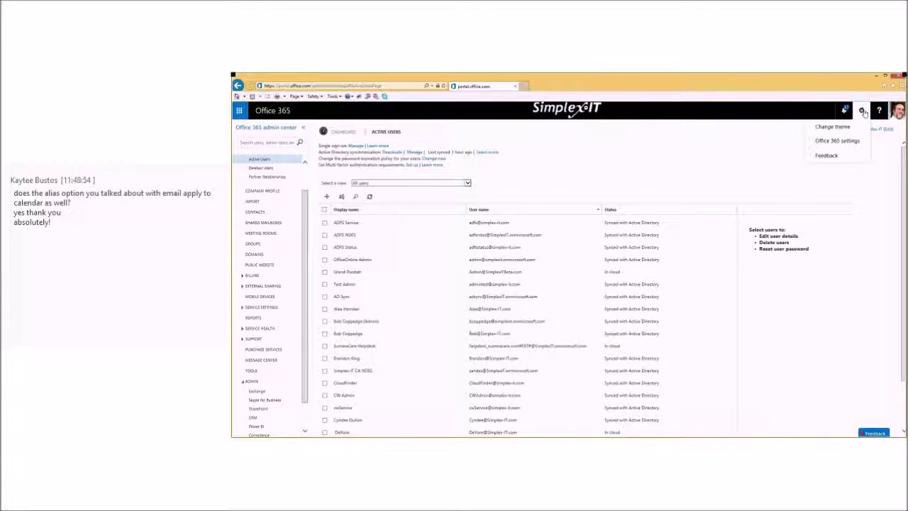
left_click(837, 141)
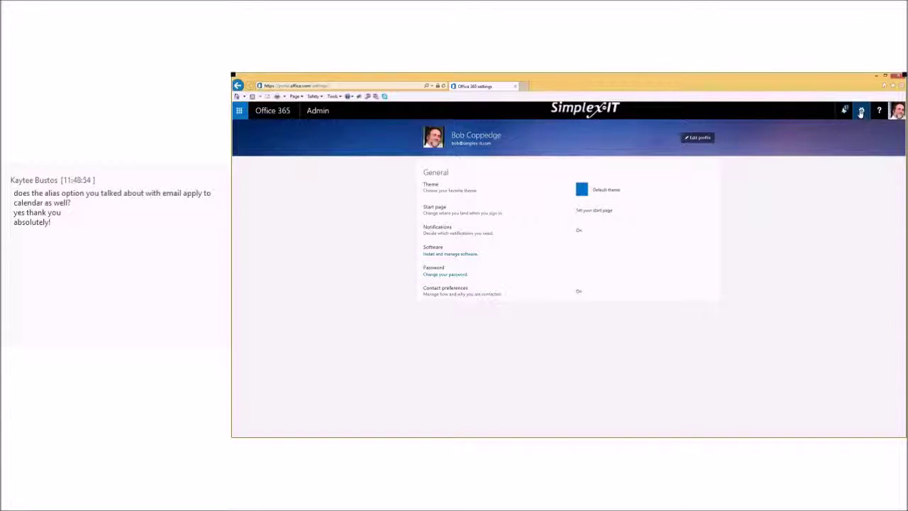
Step: Reopen the settings options and bring up the software installs page in a new tab
left_click(861, 111)
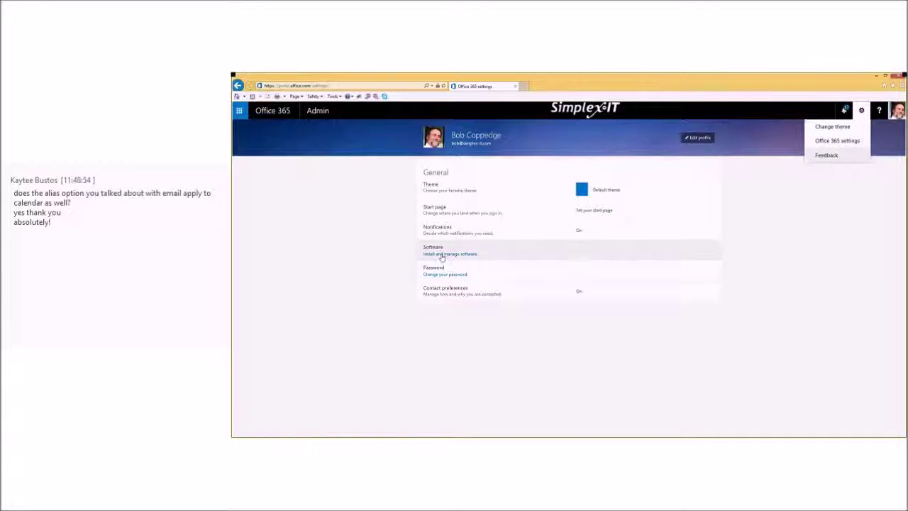
key("ctrl+t")
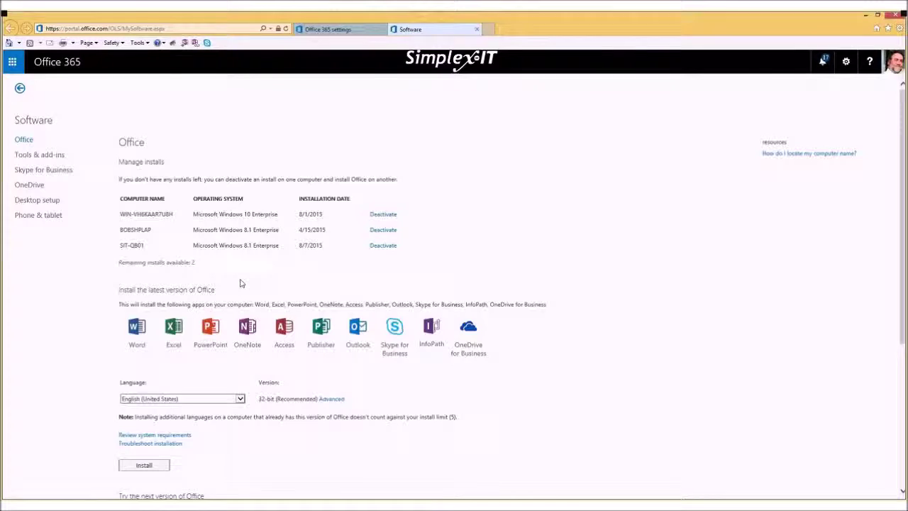
scroll(189, 210, "down", 2)
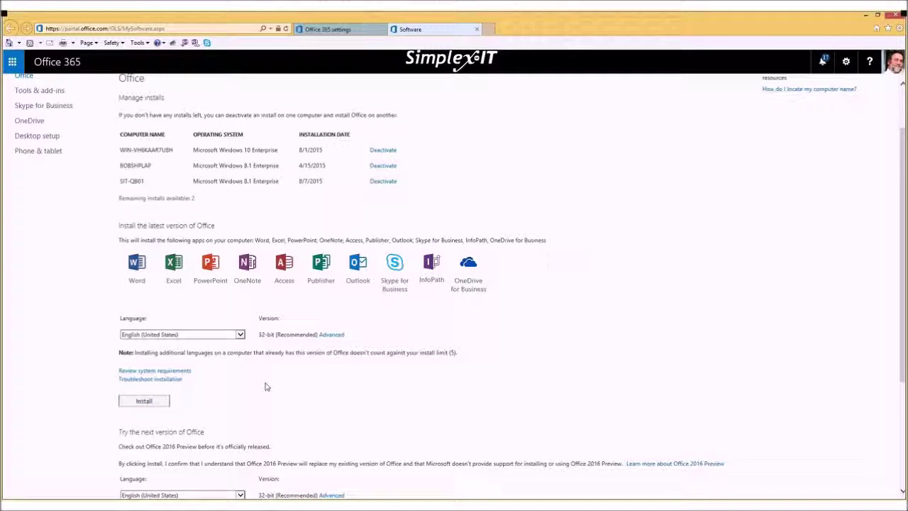
scroll(268, 381, "down", 1)
scroll(267, 381, "down", 1)
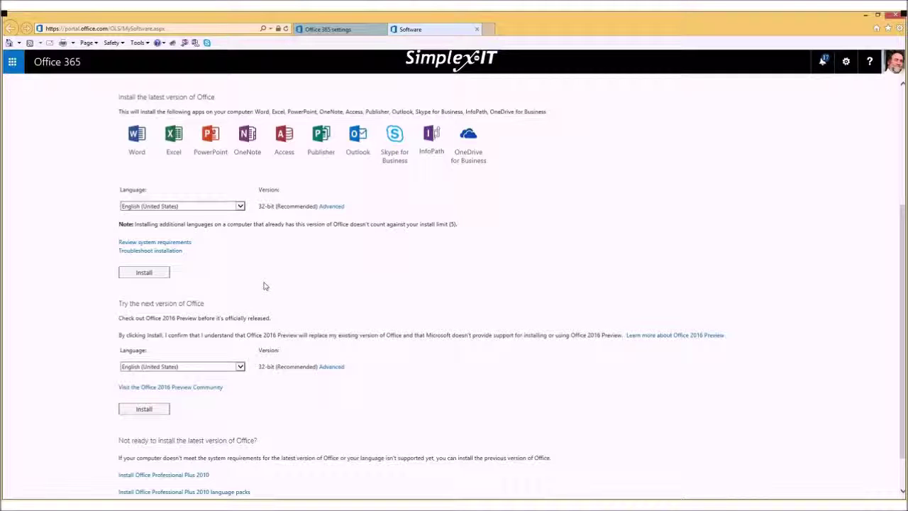
scroll(395, 306, "down", 1)
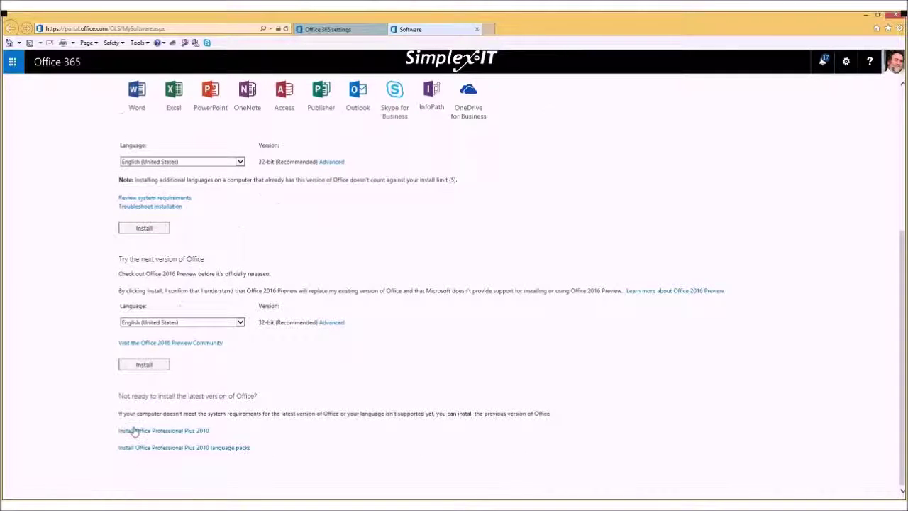